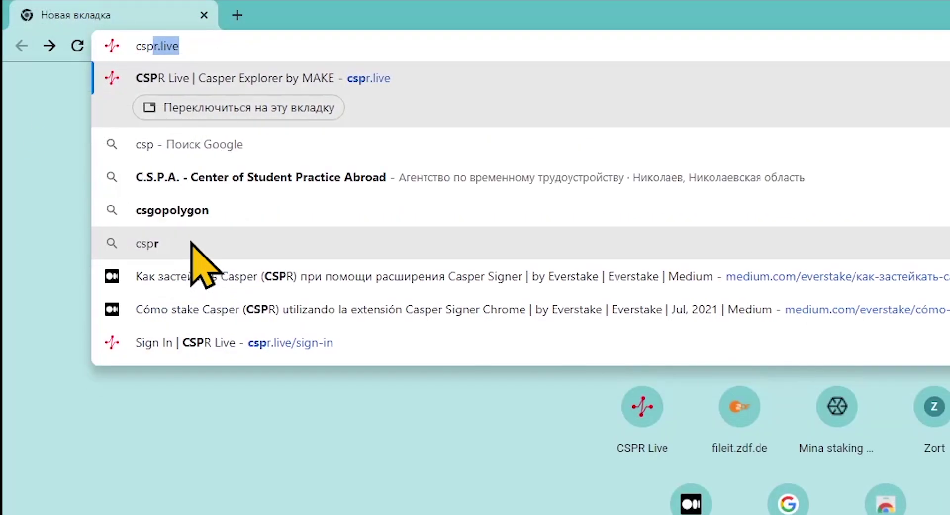
Load cspr.live, go to its sign-in page, and open the CasperLabs Signer Web Store listing.
key(Return)
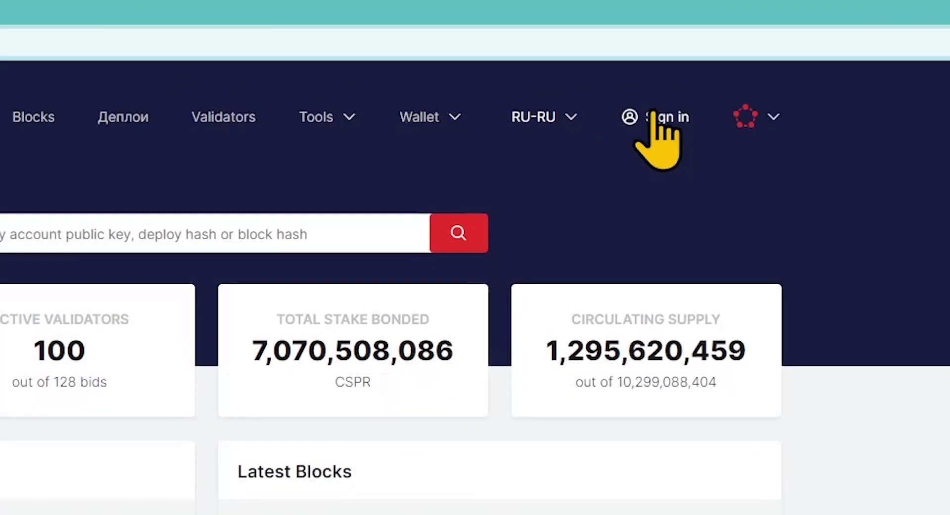
click(655, 115)
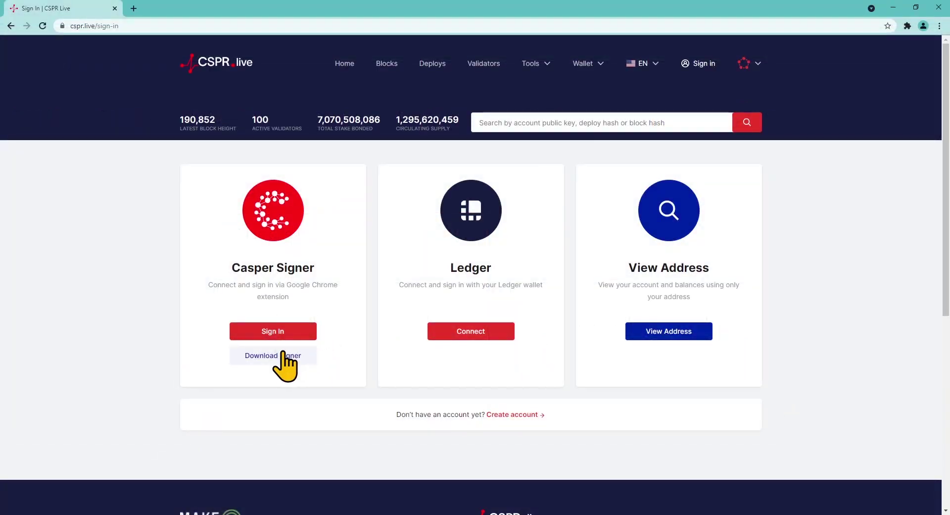
click(328, 360)
Add the CasperLabs Signer extension to Chrome and pin it to the toolbar.
click(663, 131)
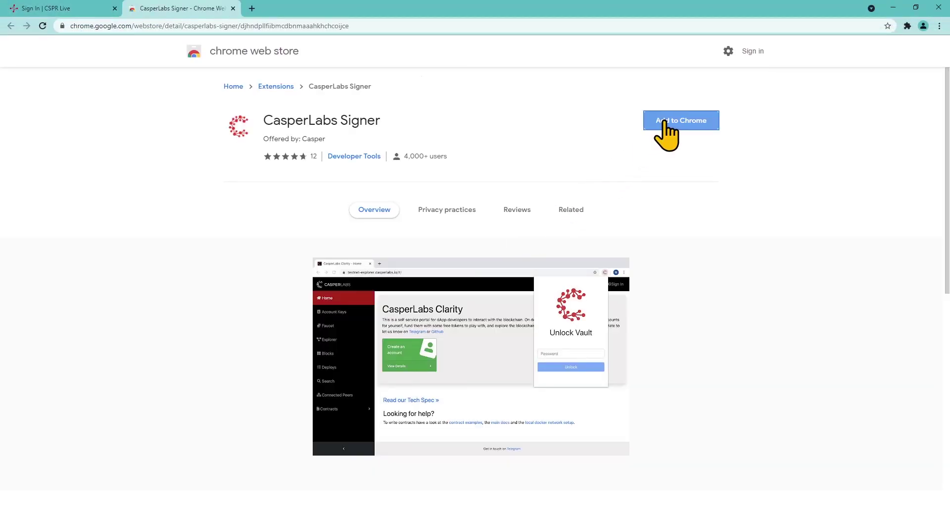
click(491, 247)
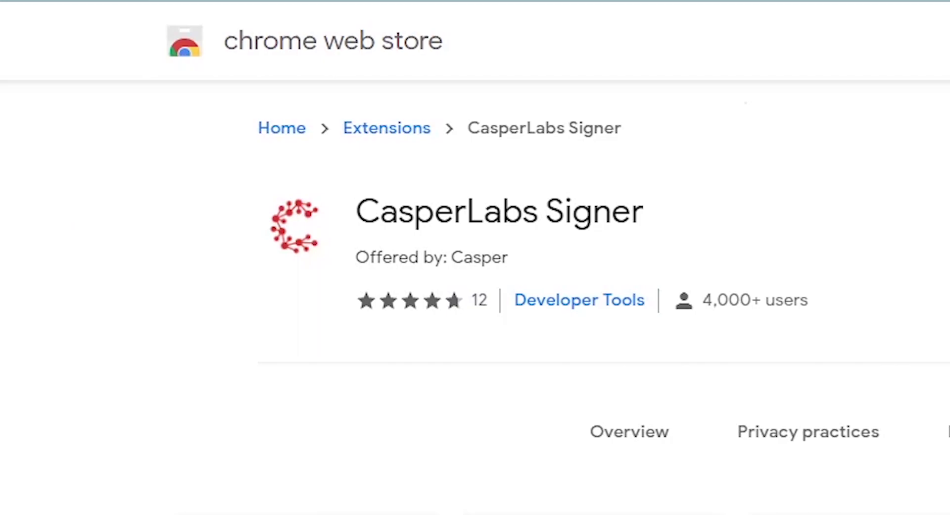
click(909, 26)
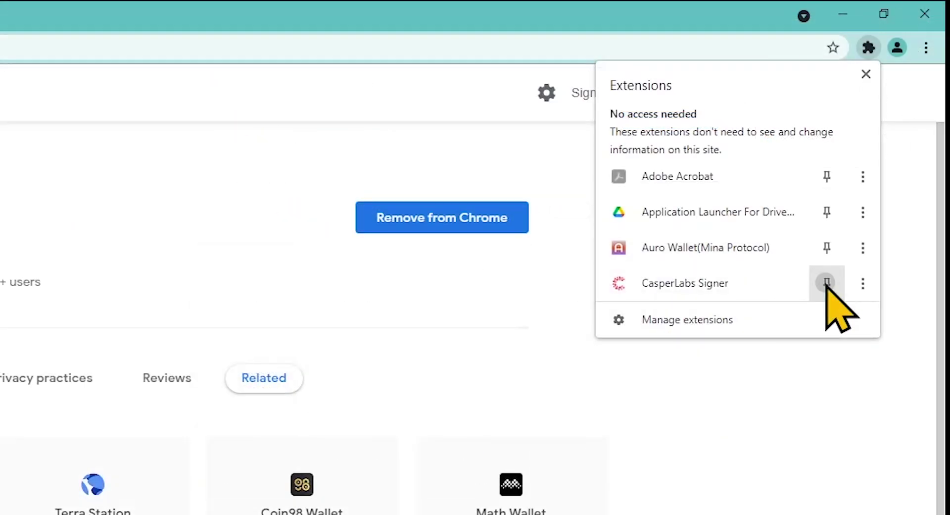
click(826, 283)
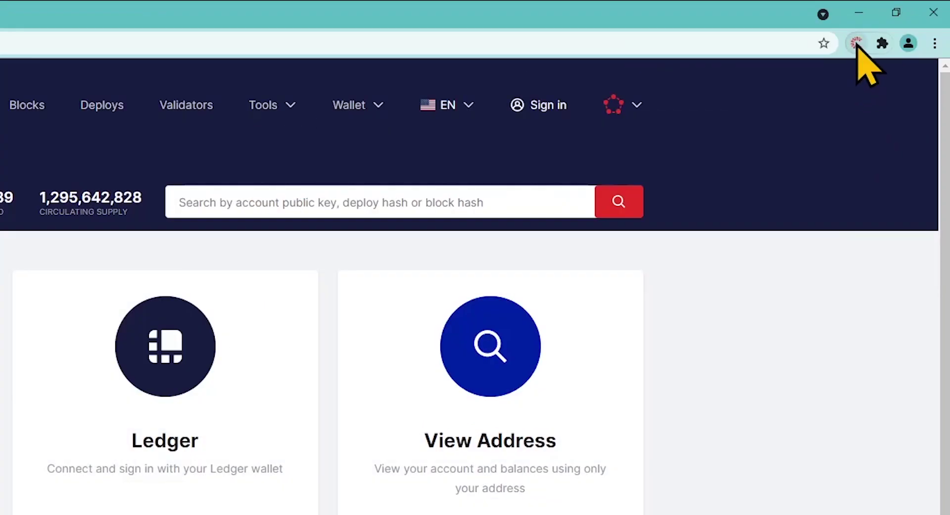
Create the Casper Signer vault, entering and confirming a new vault password.
click(891, 25)
text(********************)
key(Tab)
text(********)
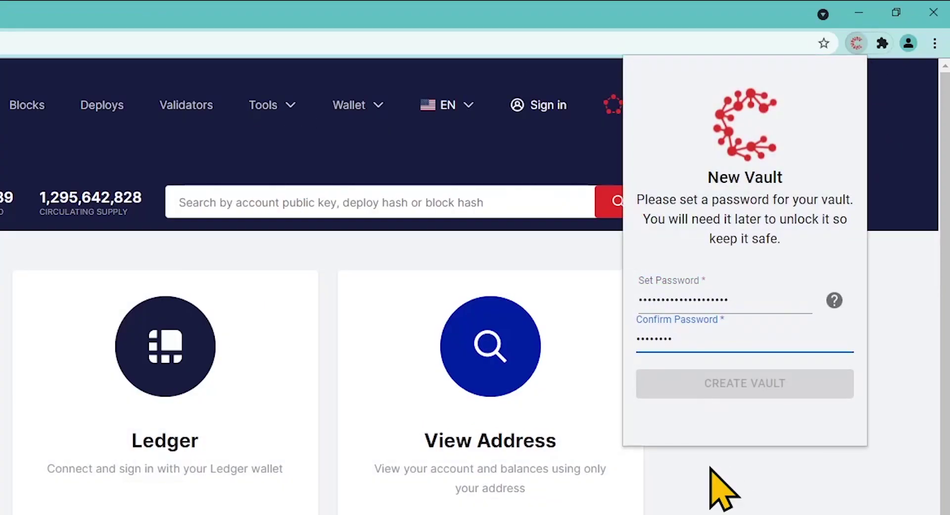
text(************)
click(752, 385)
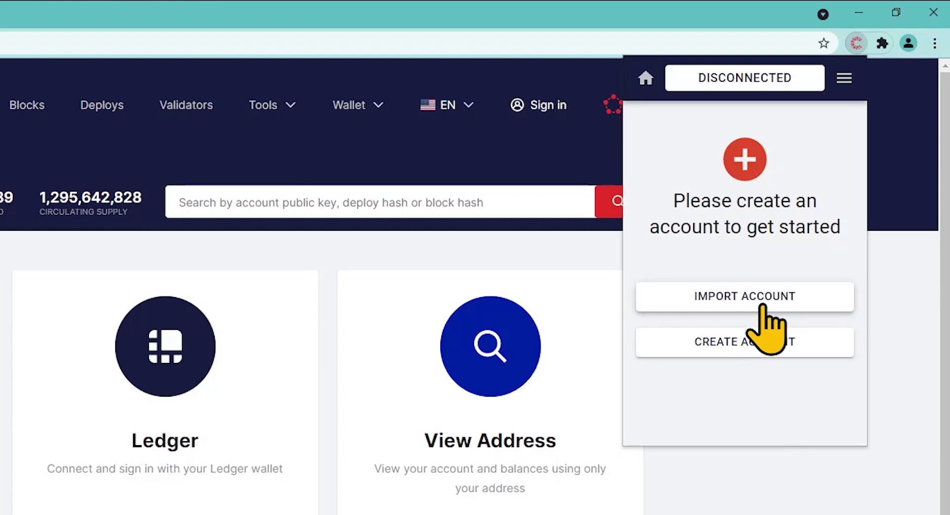
Create a new ED25519 account named CasperGuide.
click(767, 343)
text(CasperG)
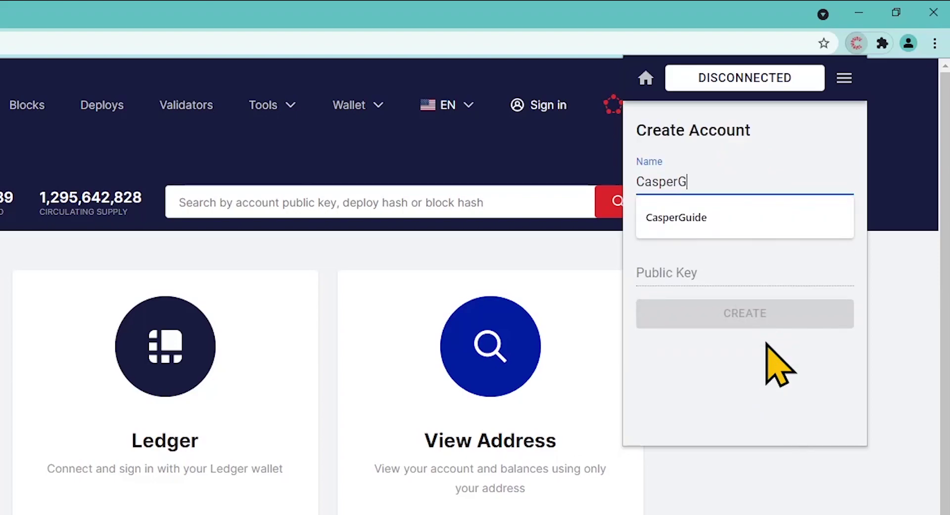
text(uide)
click(748, 218)
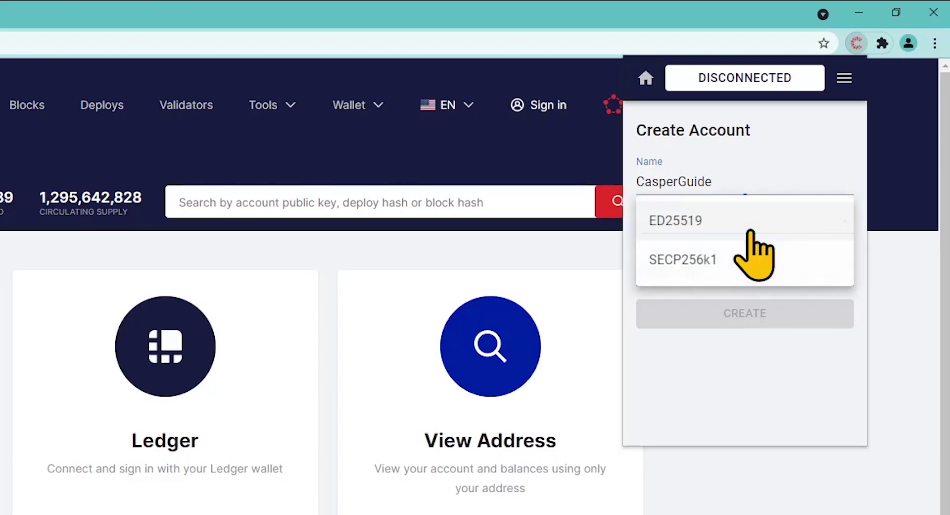
click(695, 221)
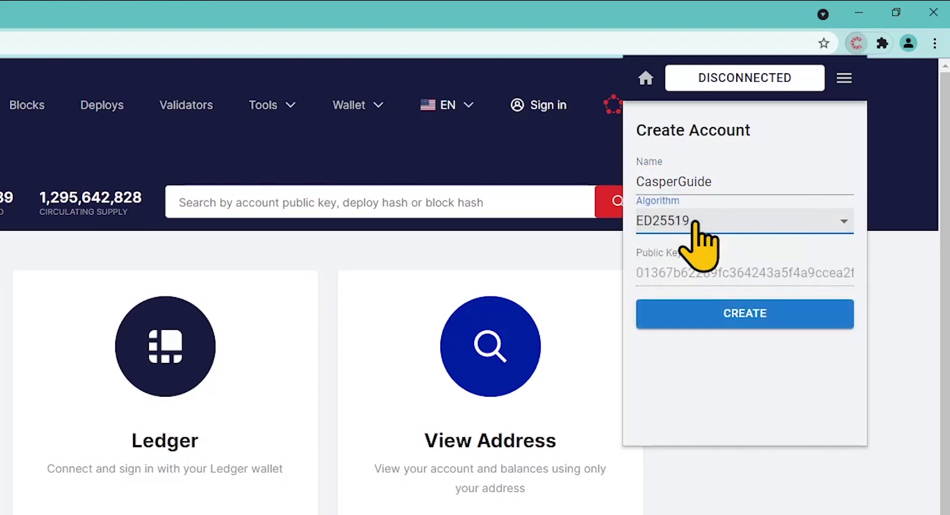
click(685, 316)
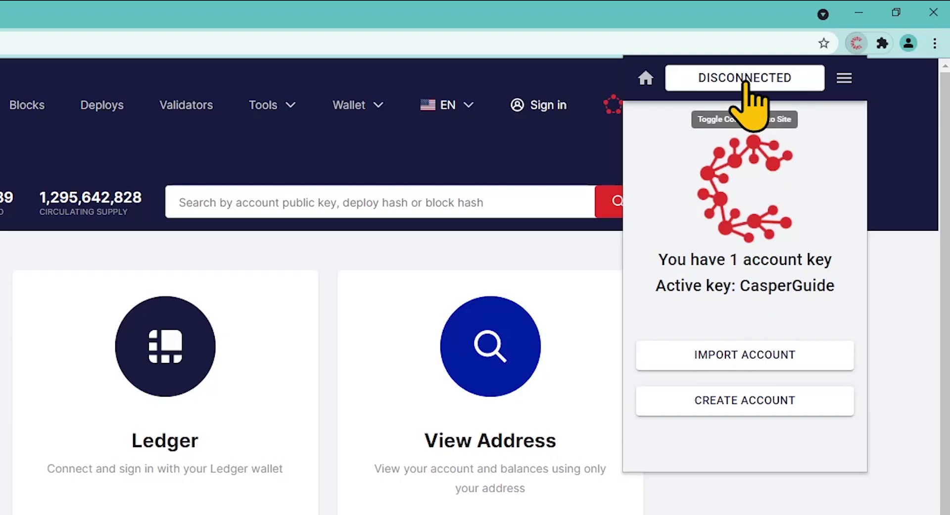
click(744, 82)
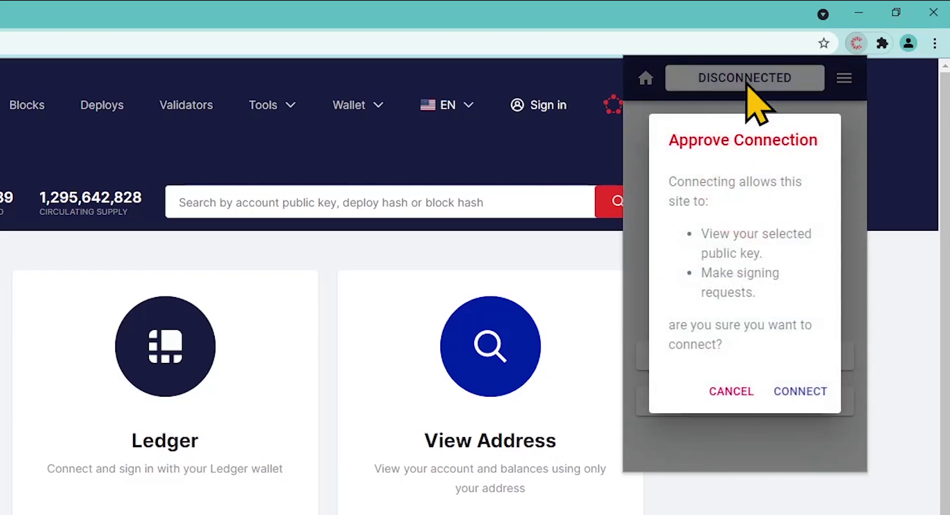
click(800, 391)
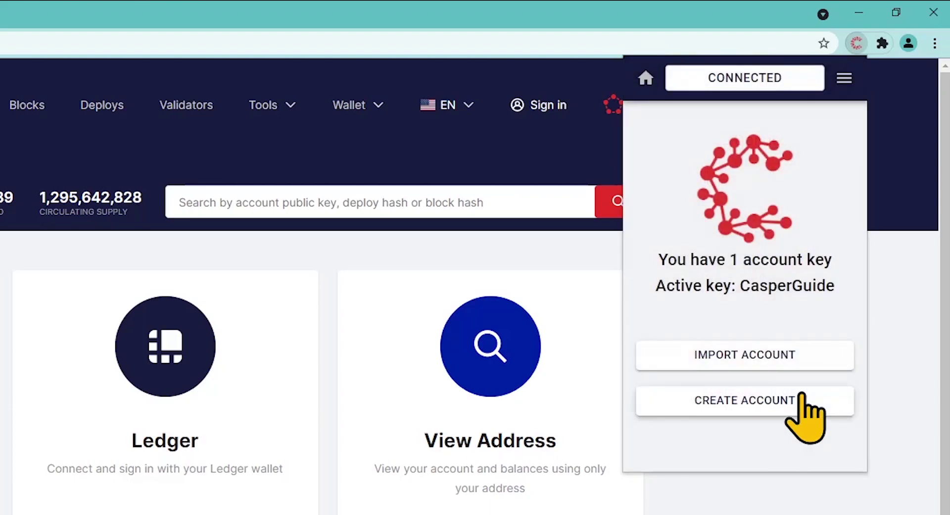
click(845, 79)
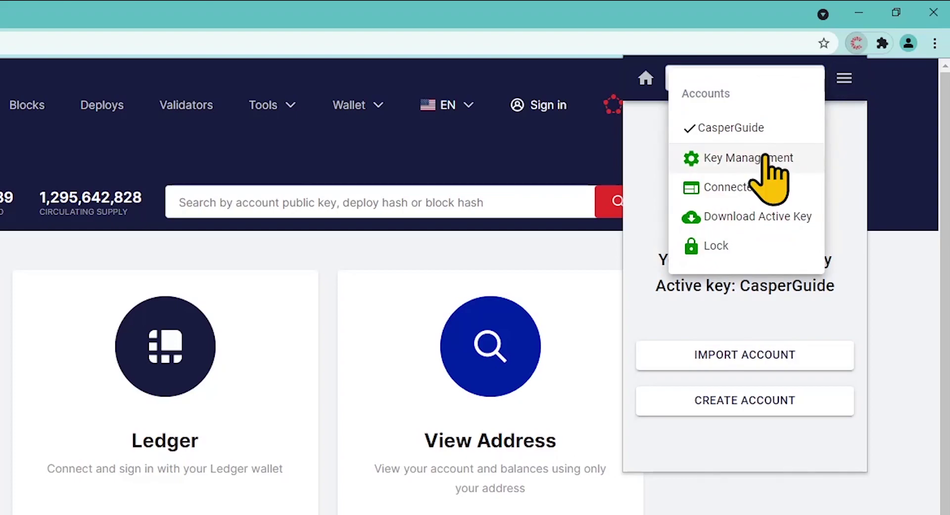
In Key Management, download the CasperGuide key files and copy its public key.
click(765, 157)
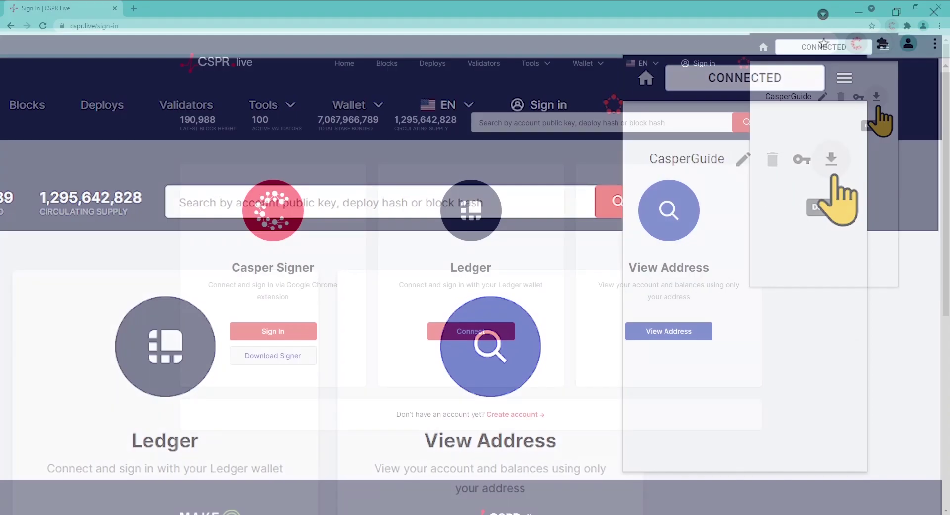
click(834, 172)
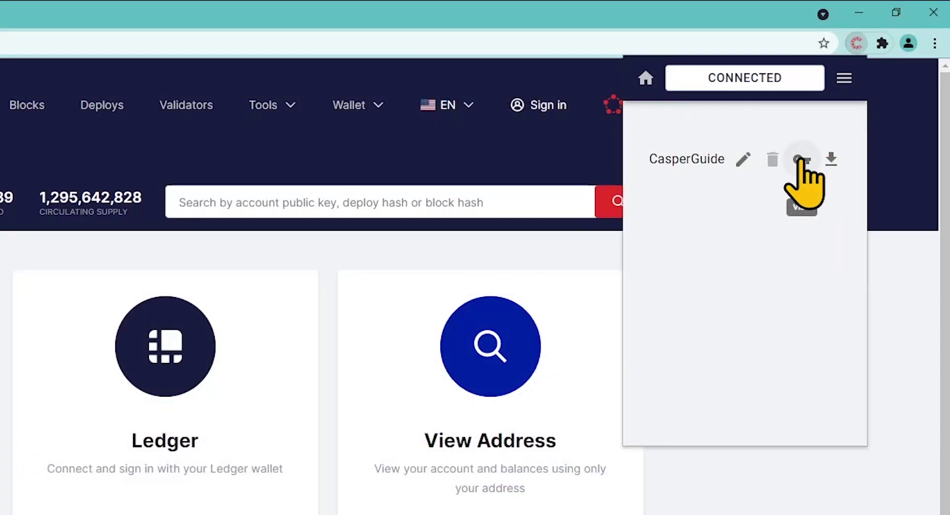
click(799, 159)
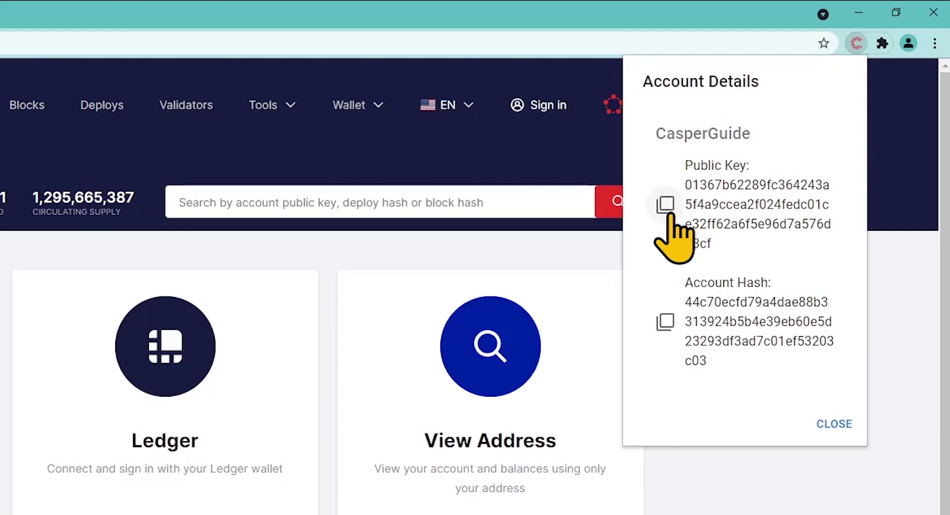
click(668, 212)
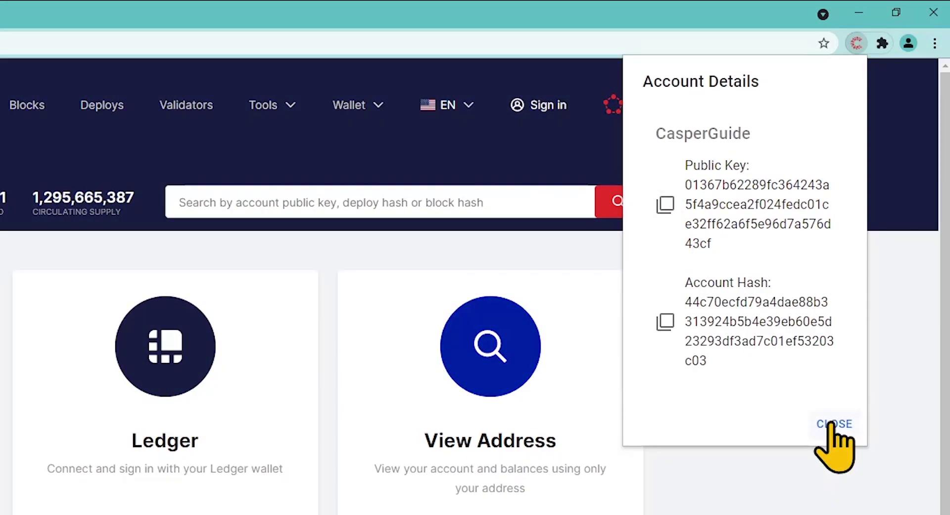
click(834, 425)
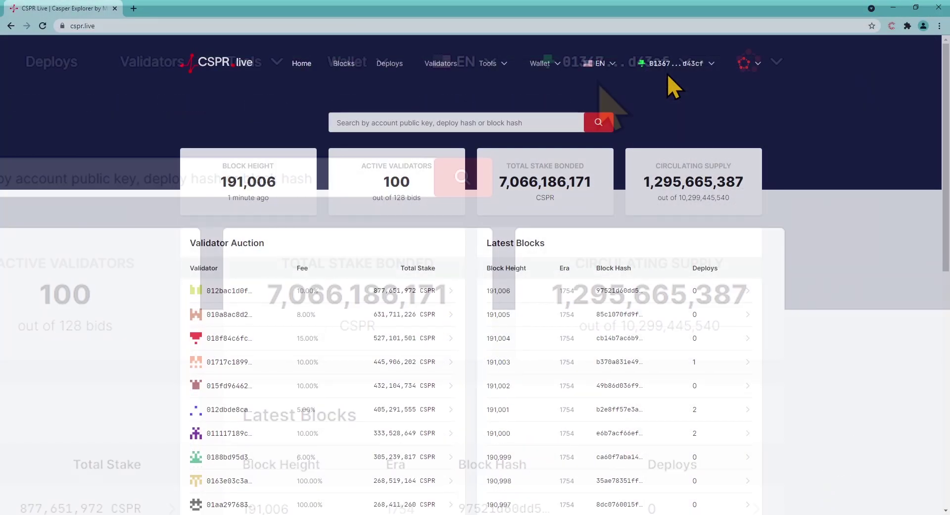
Open the CasperGuide account page (19.99999 CSPR balance) and its Wallet dropdown.
click(669, 69)
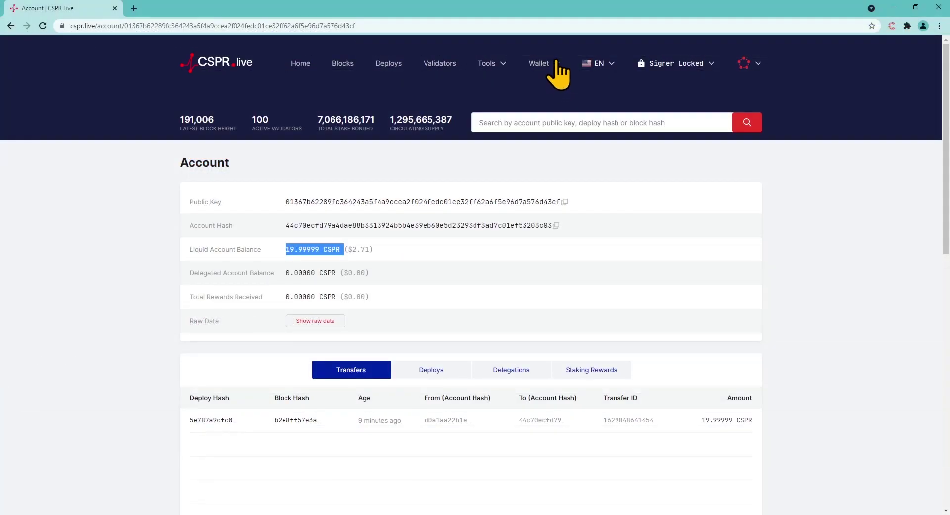
click(554, 73)
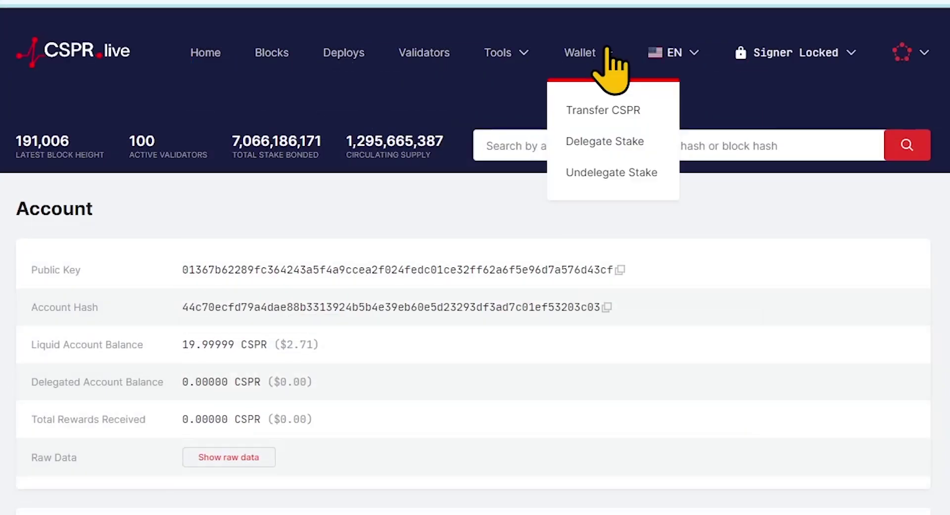
Open Delegate Stake and copy the Everstake validator's public key from everstake.one.
click(601, 141)
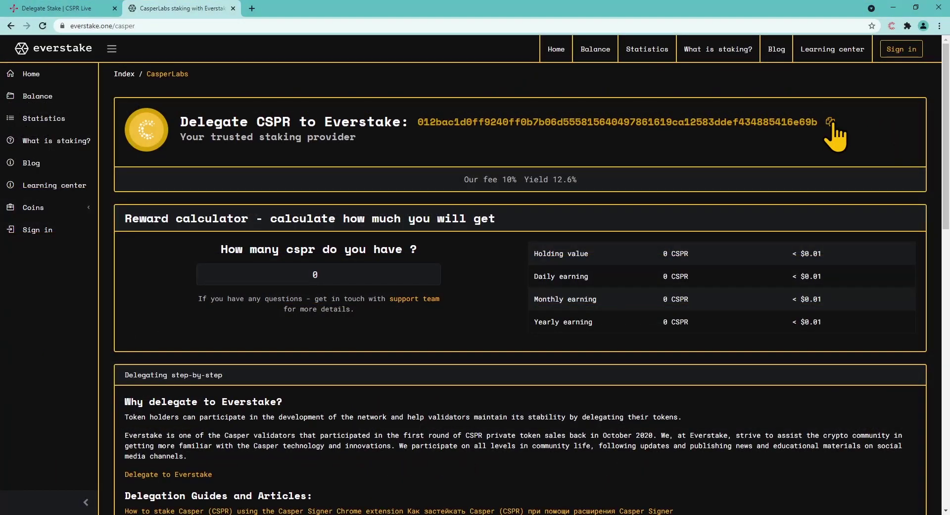
click(902, 106)
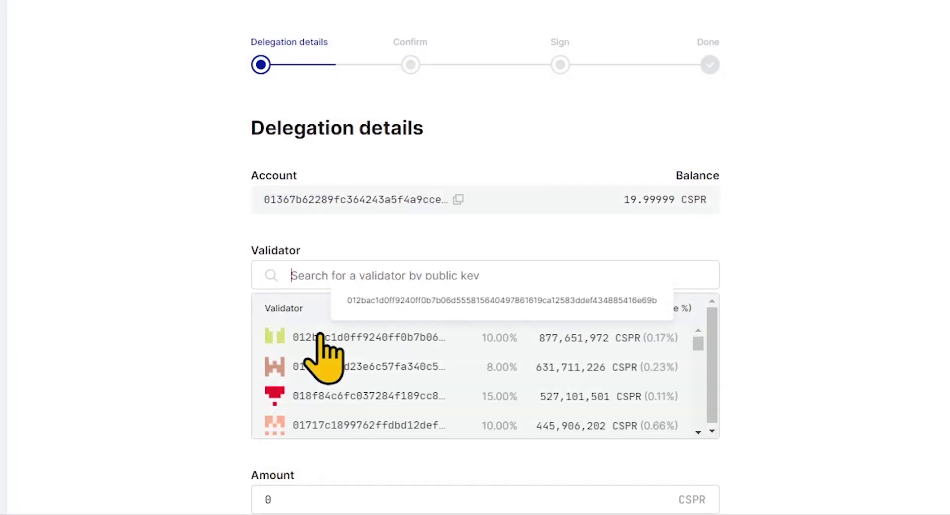
Select the Everstake validator (012bac1d…), enter an amount of 10 CSPR, and continue.
click(320, 337)
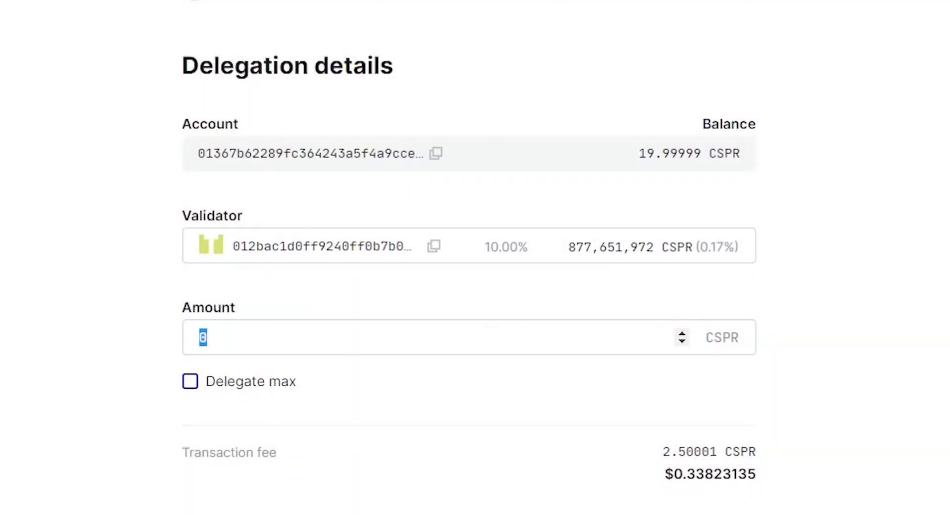
text(10)
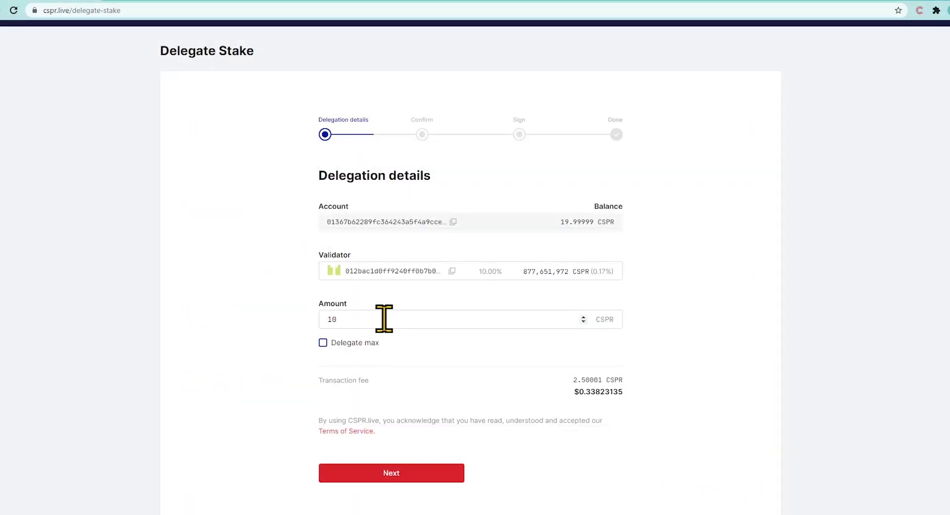
click(413, 468)
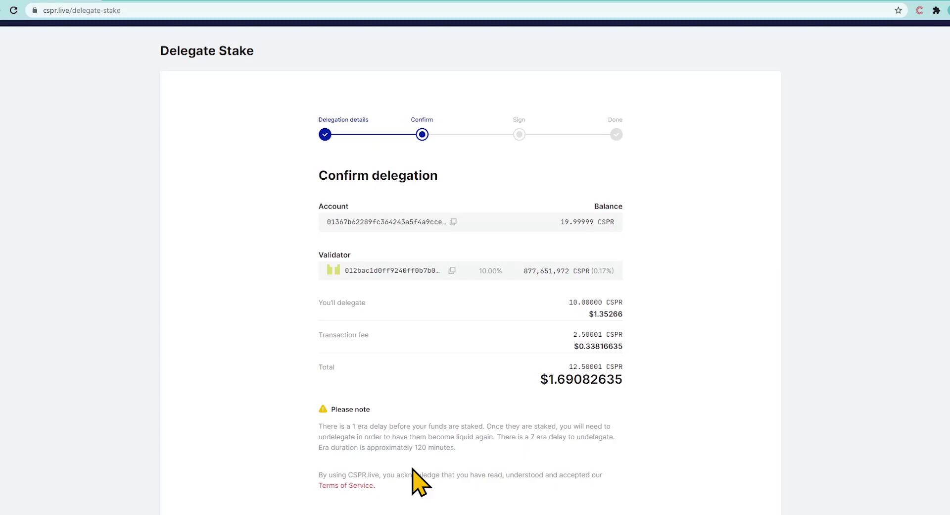
Confirm the 10 CSPR delegation to Everstake to reach the Sign delegation step.
scroll(418, 482, down, 1)
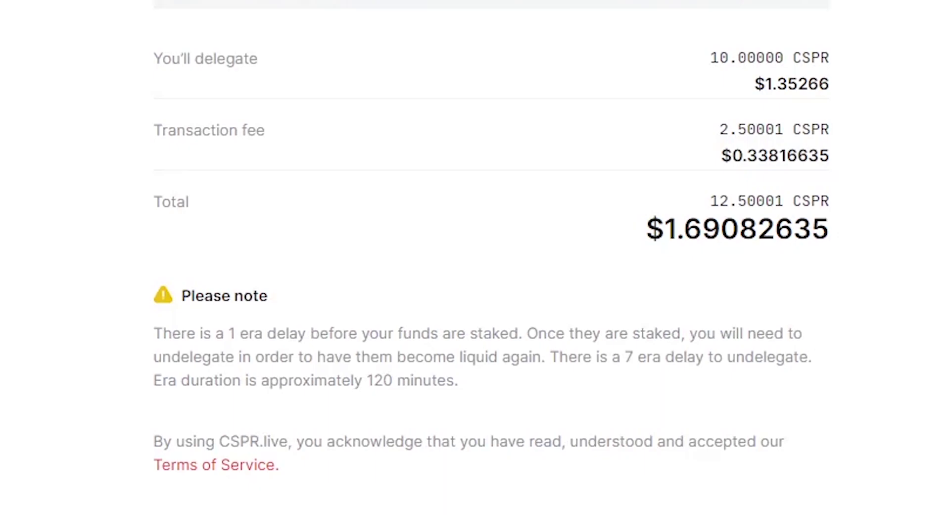
click(415, 458)
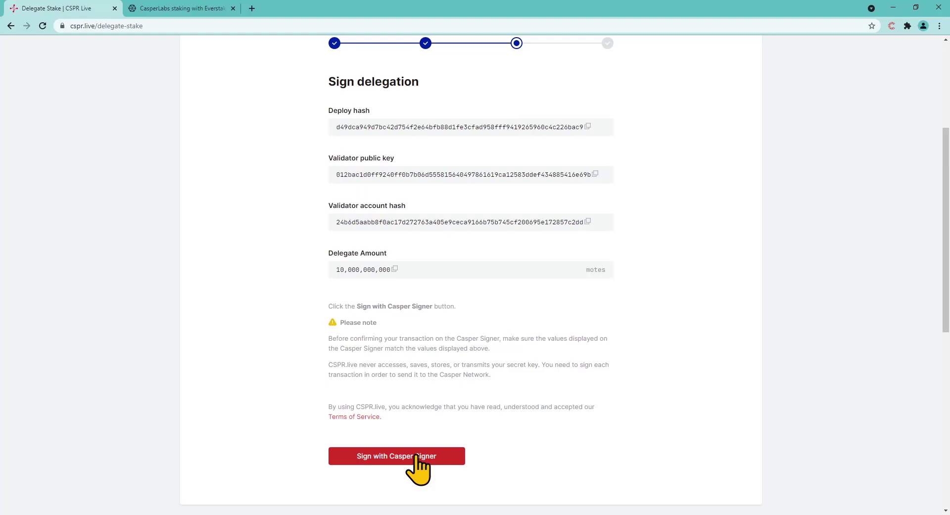
Sign the 10 CSPR delegation in the Casper Signer popup.
click(418, 458)
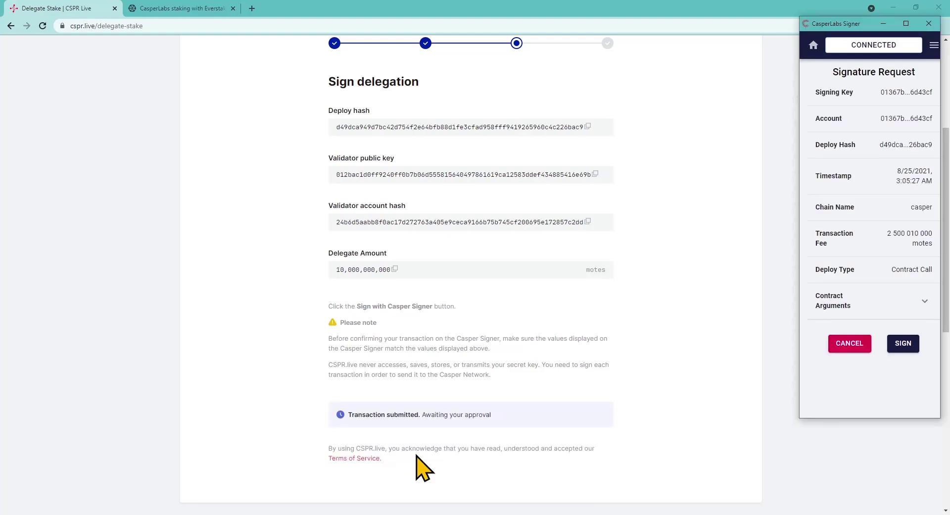
click(902, 345)
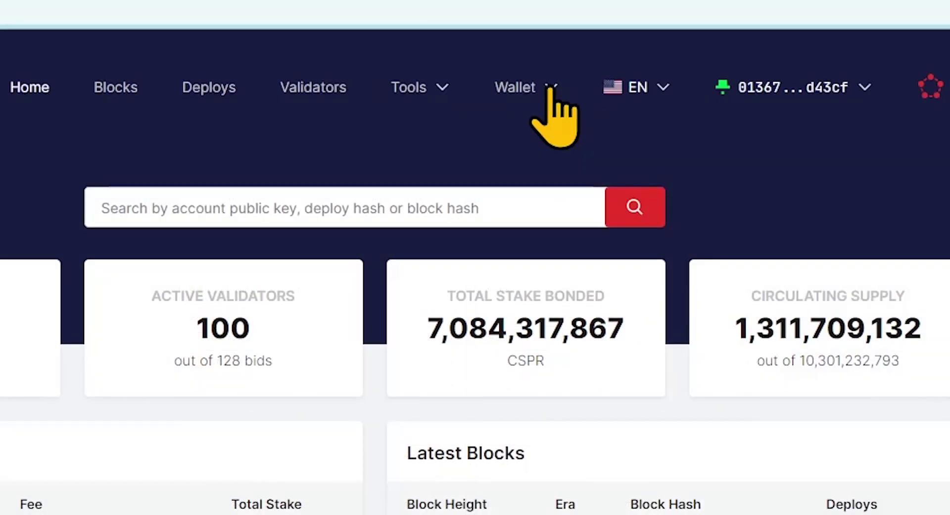
Set up undelegating the full 10.001821701 CSPR from the Everstake validator and proceed to signing.
click(549, 90)
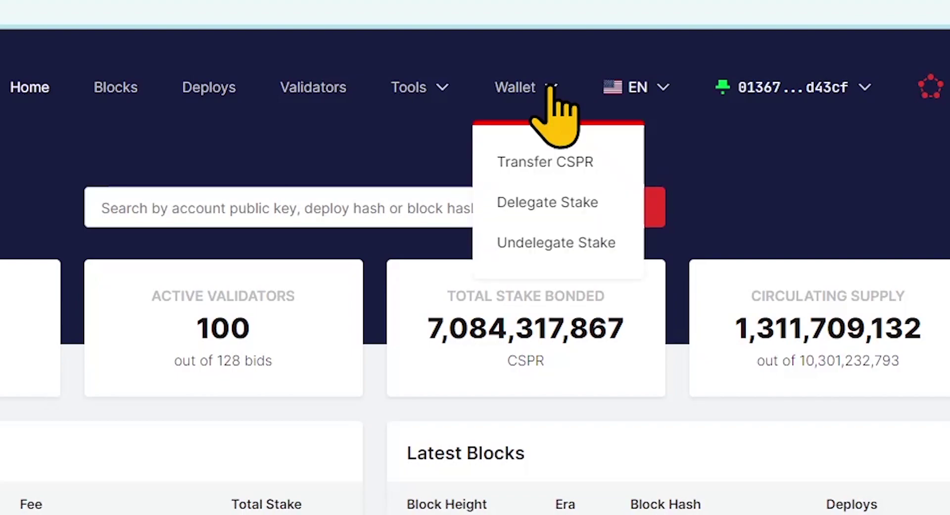
click(561, 240)
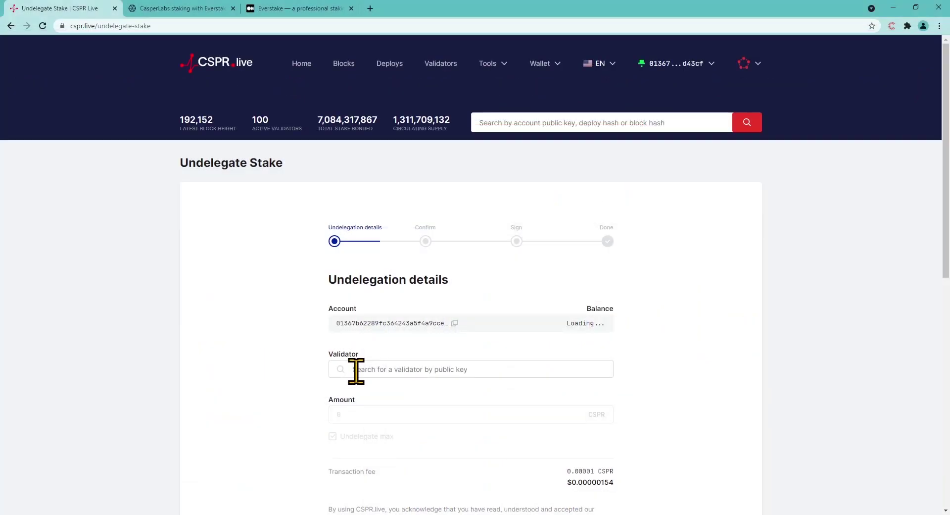
click(357, 370)
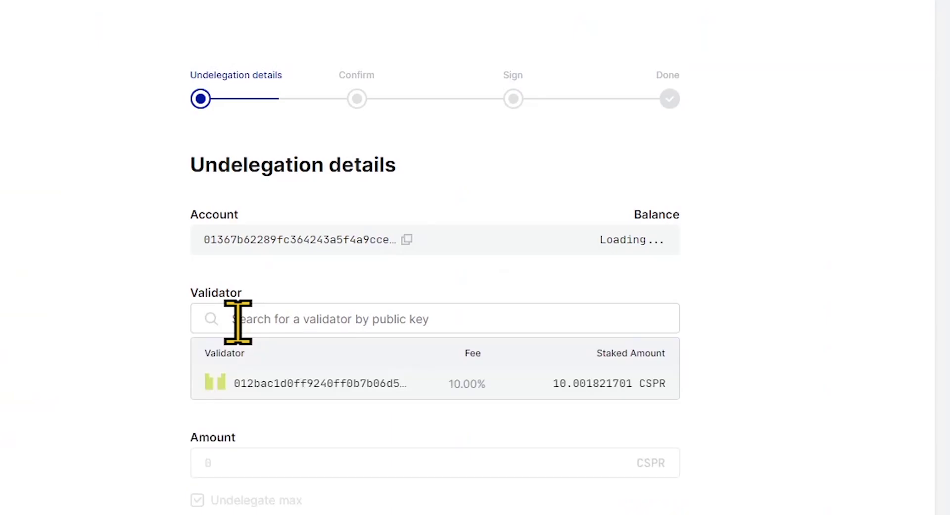
click(285, 381)
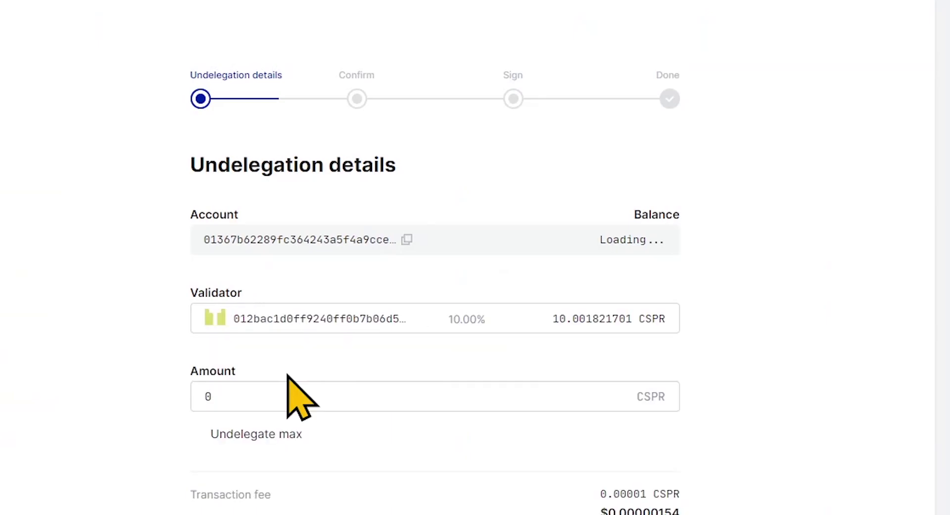
click(267, 434)
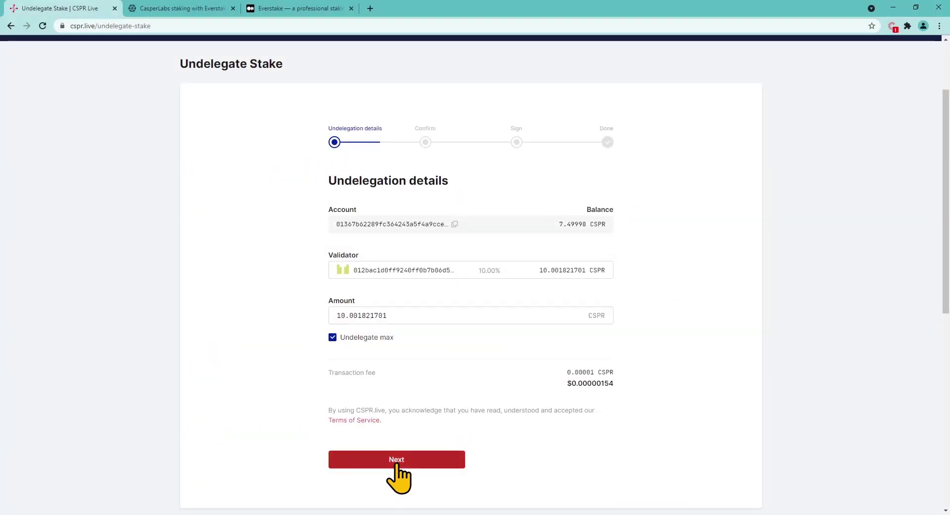
click(396, 460)
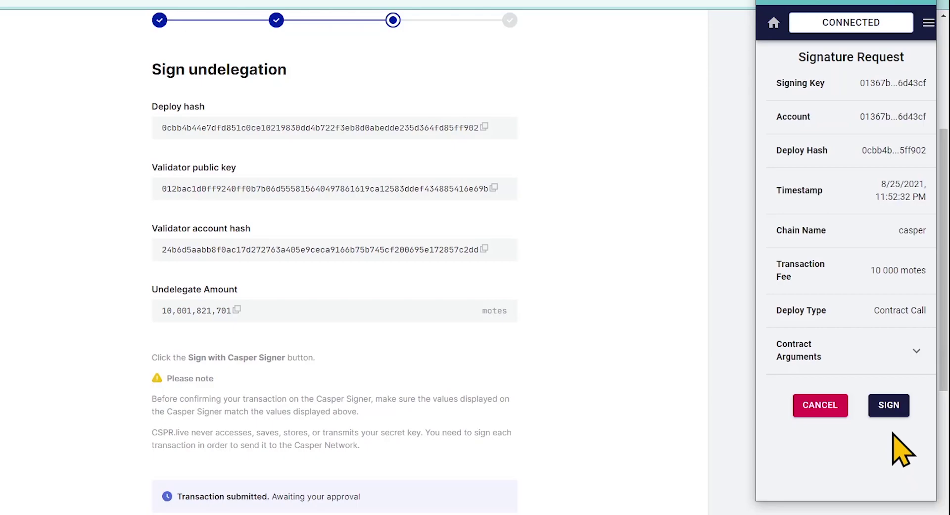
Sign the undelegation request in the Casper Signer popup.
click(889, 404)
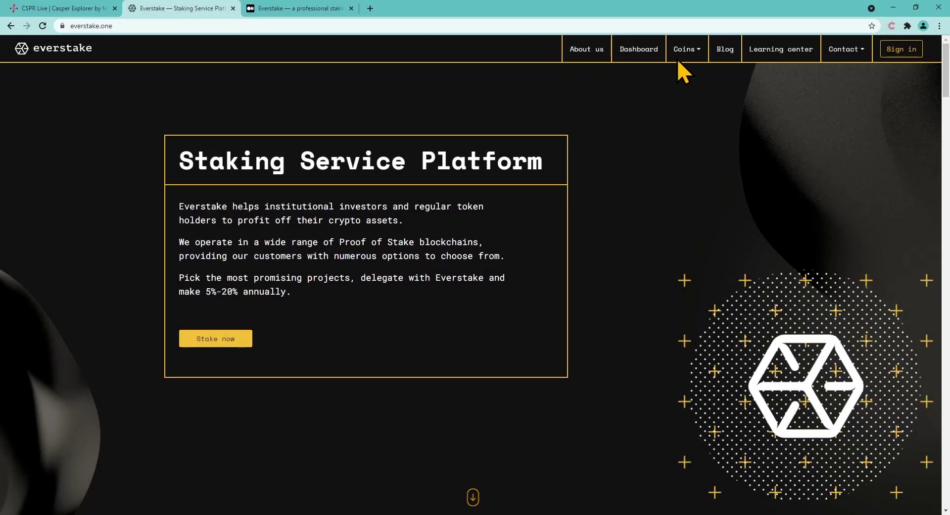
Choose 025. CasperLabs from Everstake's Coins list and read down its staking page.
click(678, 58)
scroll(680, 112, down, 4)
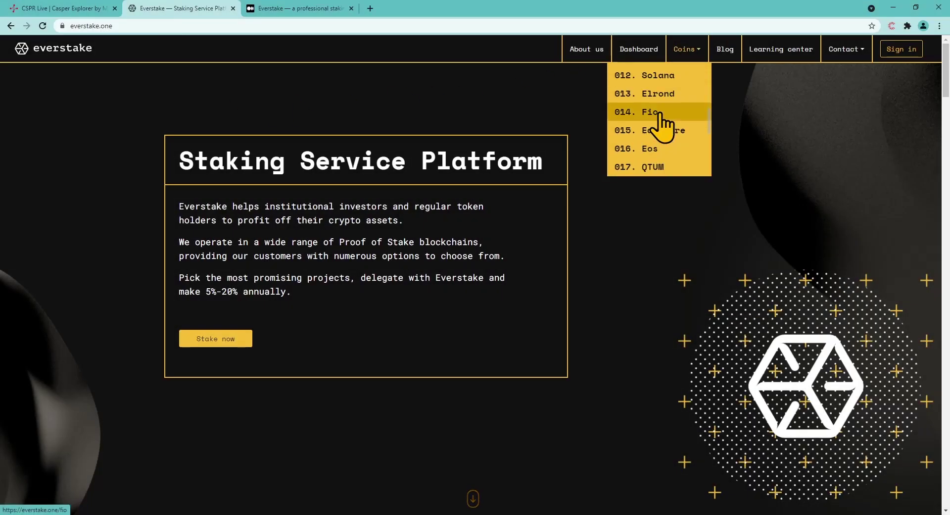
scroll(661, 118, down, 3)
click(652, 166)
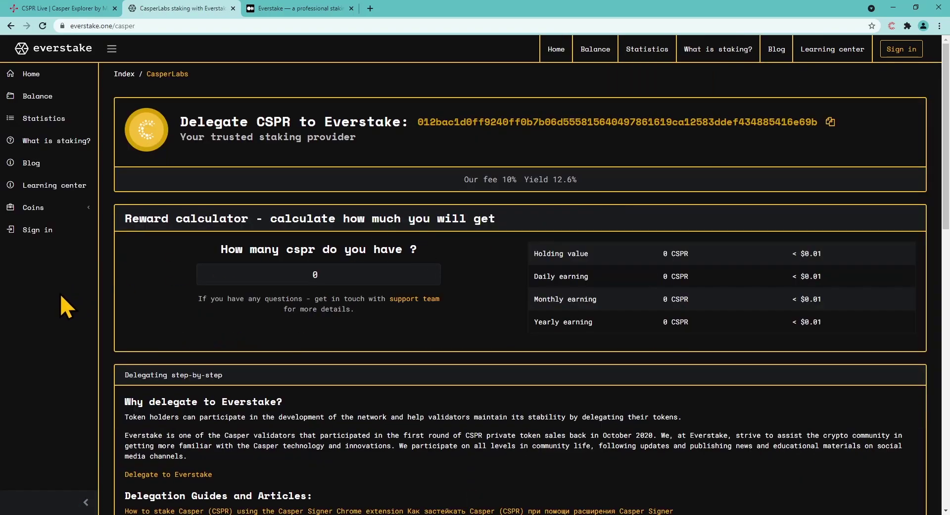
scroll(61, 295, down, 10)
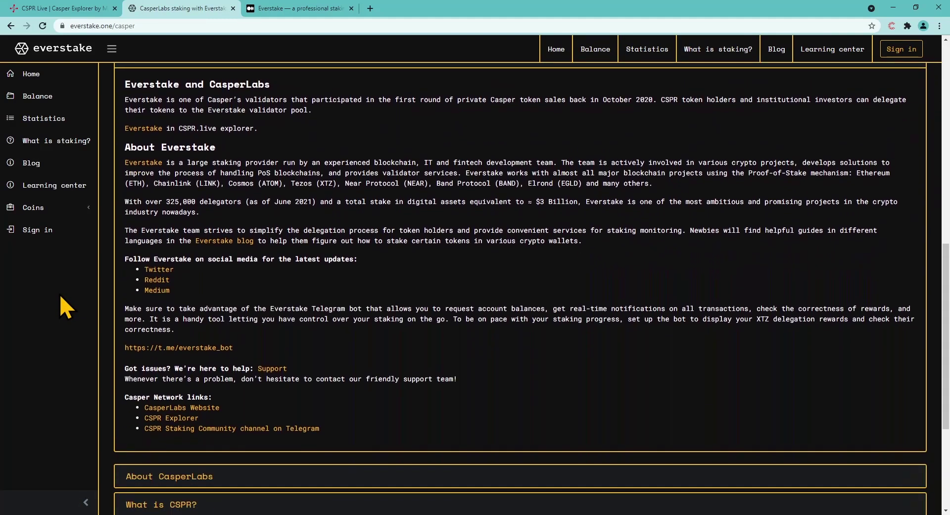
scroll(61, 297, down, 4)
On the Medium Everstake article, select the 'Why stake with Everstake' heading and paragraph.
click(281, 9)
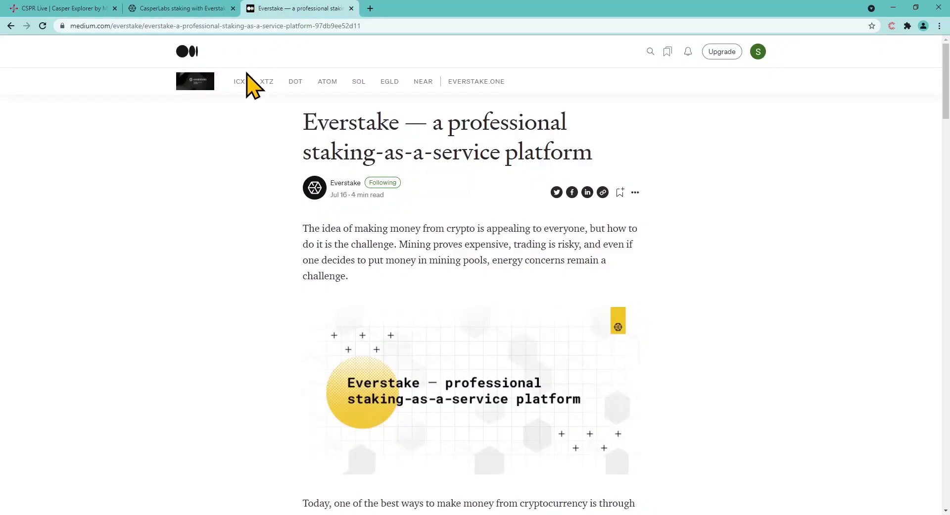
scroll(159, 231, down, 10)
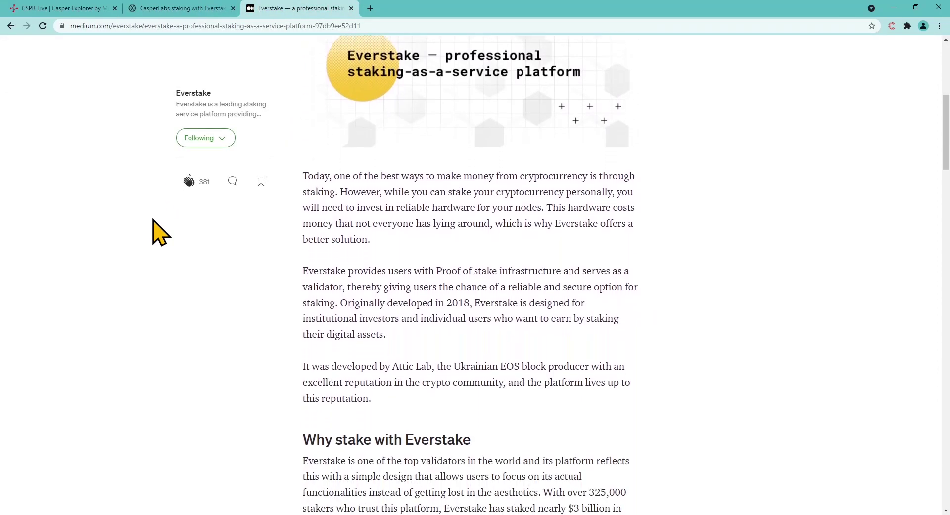
scroll(159, 231, down, 1)
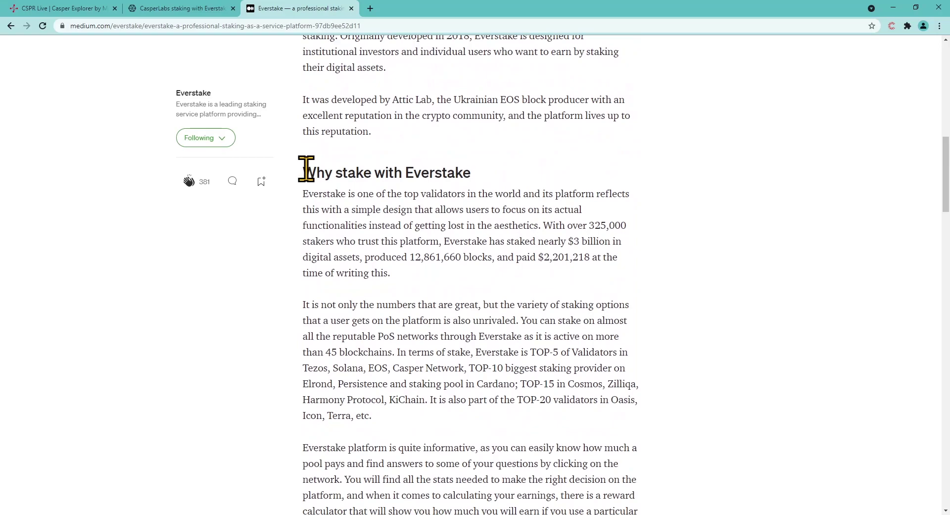
drag(305, 171, 635, 271)
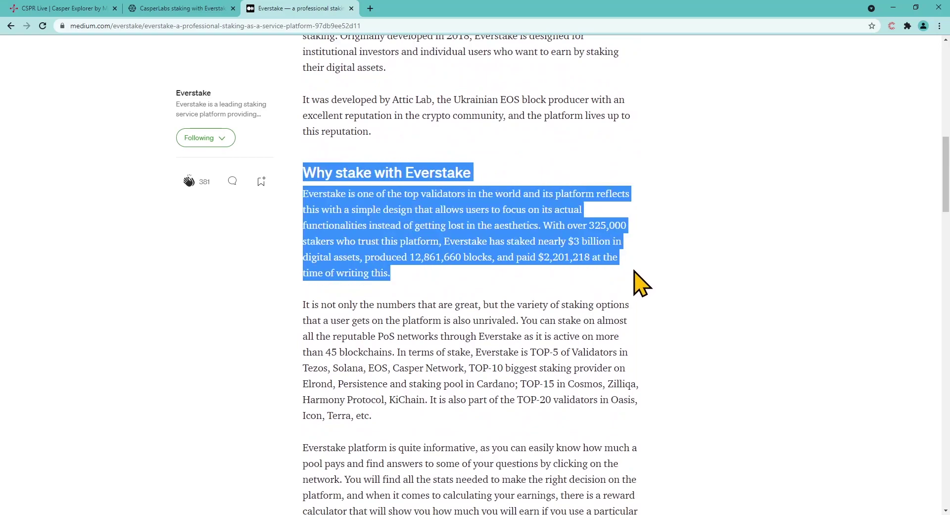